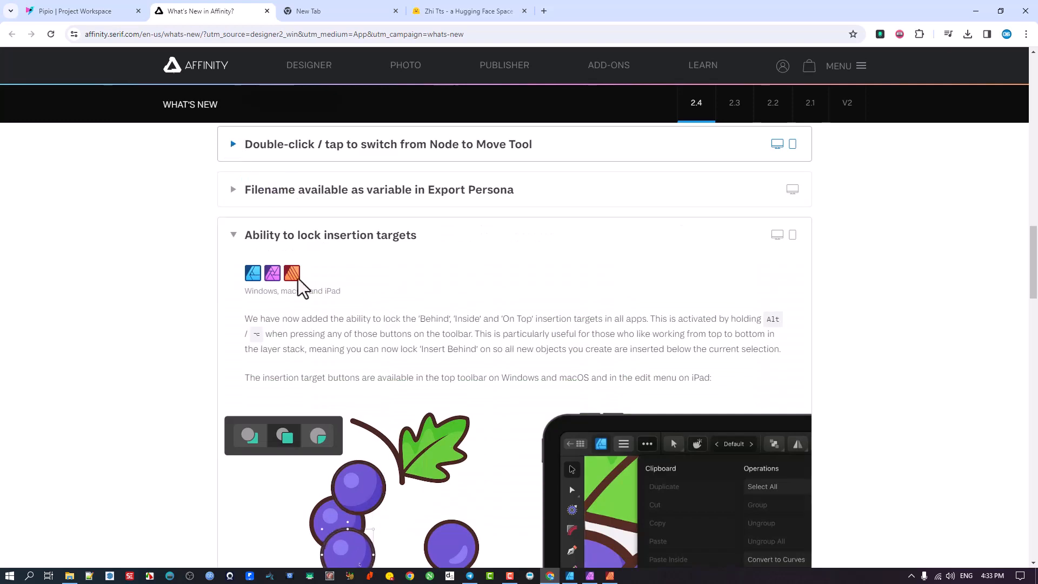
Step: Browse the Affinity 2.4 What's New page, collapsing feature sections to view the full list
click(233, 237)
scroll(437, 270, up, 15)
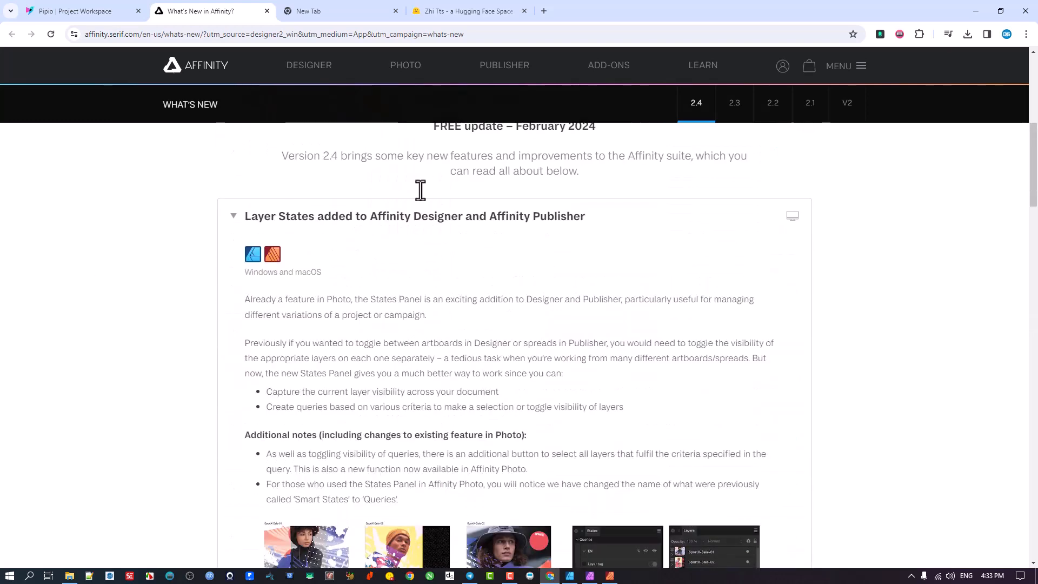
click(233, 220)
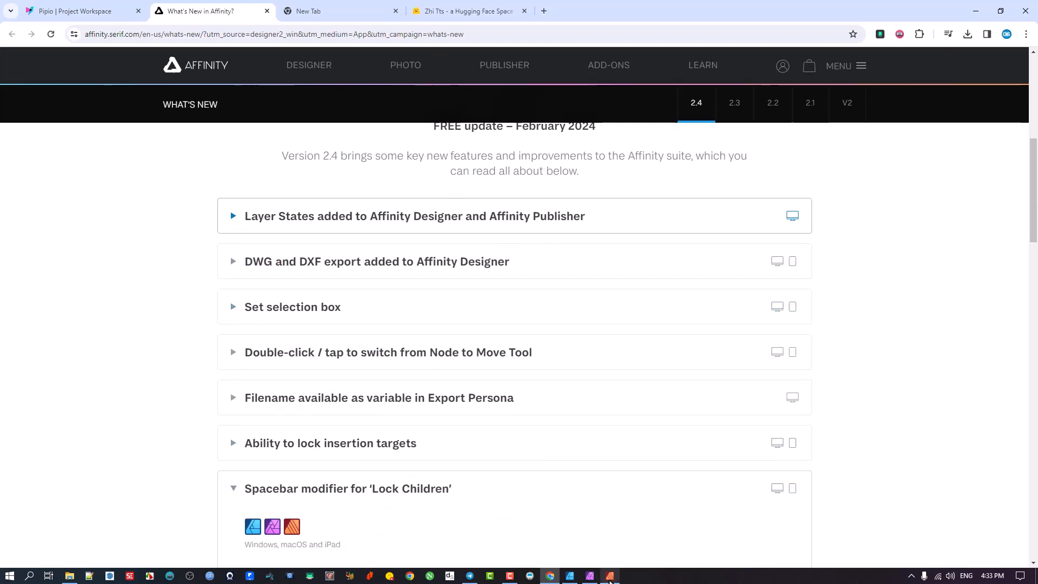
Step: Switch to Affinity Designer and draw a closed four-sided curve below the DOUBLE CLICK heading with the Pen tool
click(566, 578)
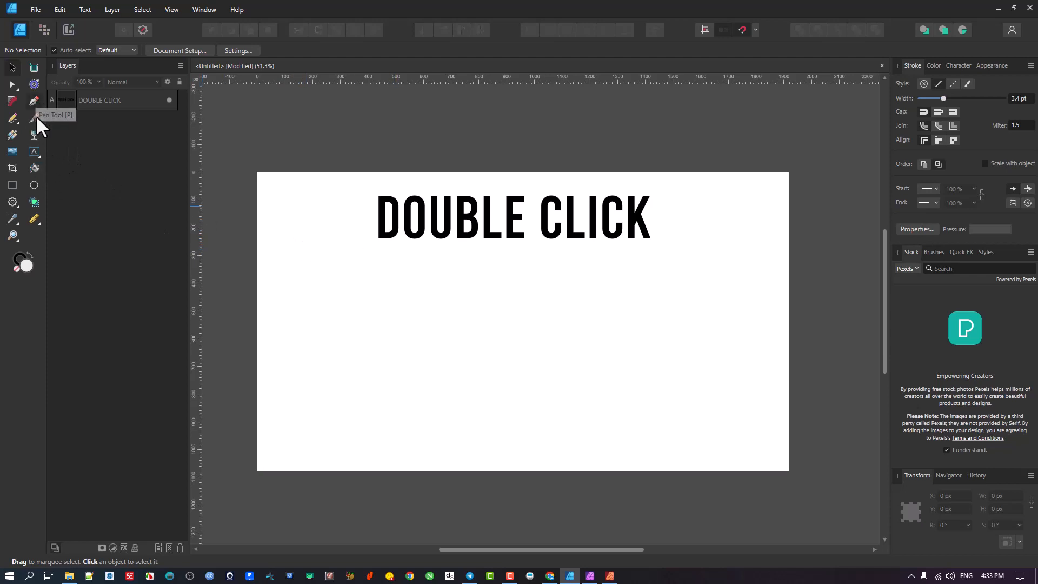
click(34, 101)
click(451, 294)
click(401, 383)
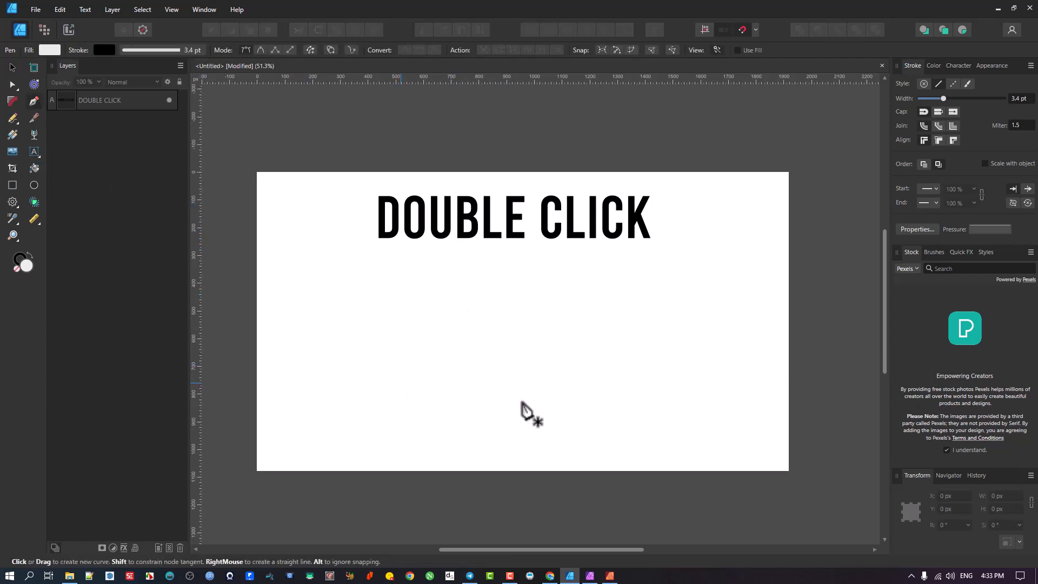
click(523, 400)
click(553, 322)
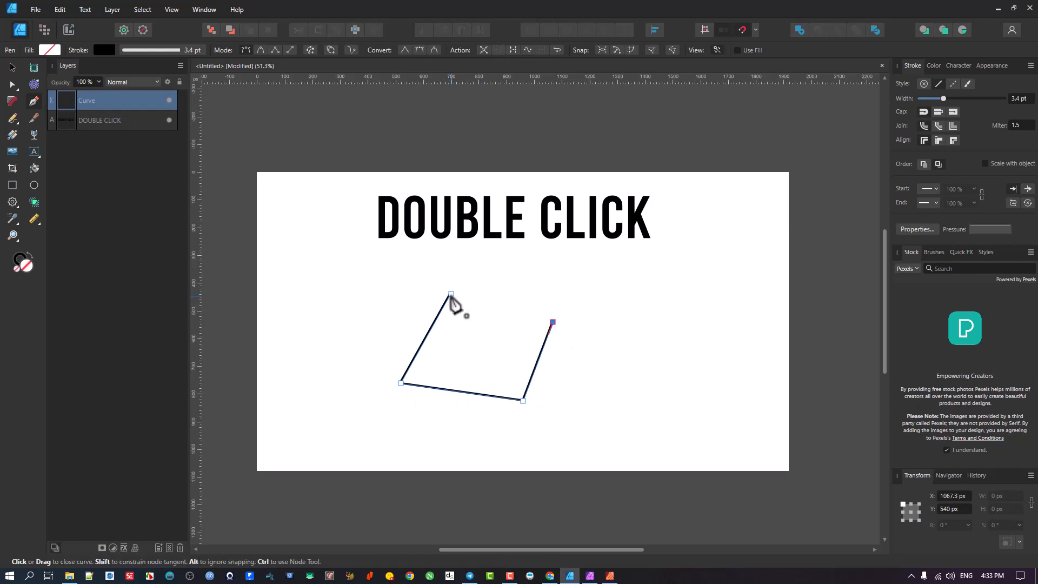
click(451, 293)
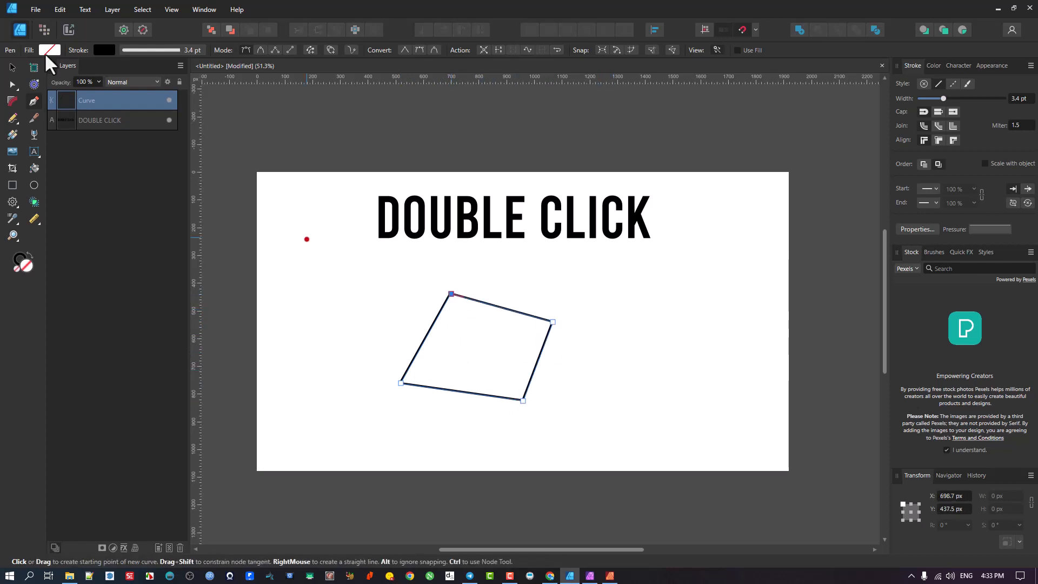
Step: Move the four-sided curve slightly left and down
key(v)
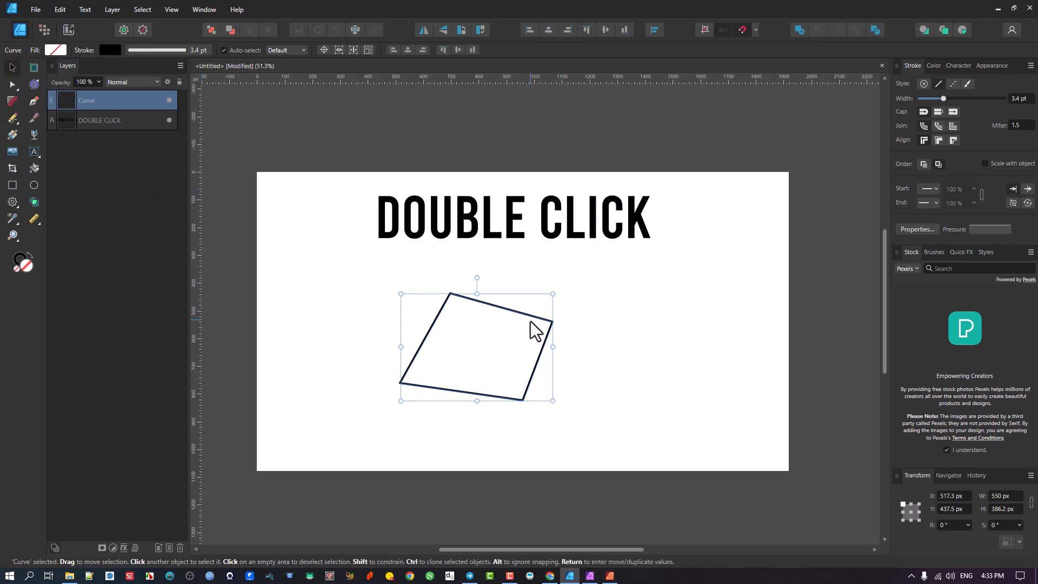
click(599, 348)
click(512, 320)
mouse_move(515, 316)
mouse_down()
mouse_move(498, 347)
mouse_move(501, 324)
mouse_up()
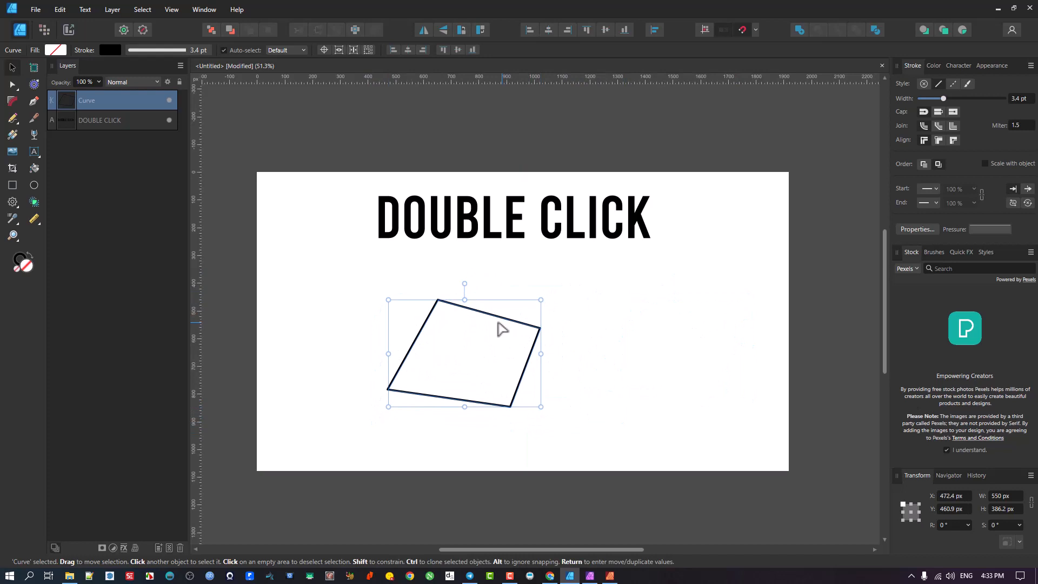
Step: Enter node editing on the curve and drag its right corner node up and outward, then return to moving
double_click(535, 330)
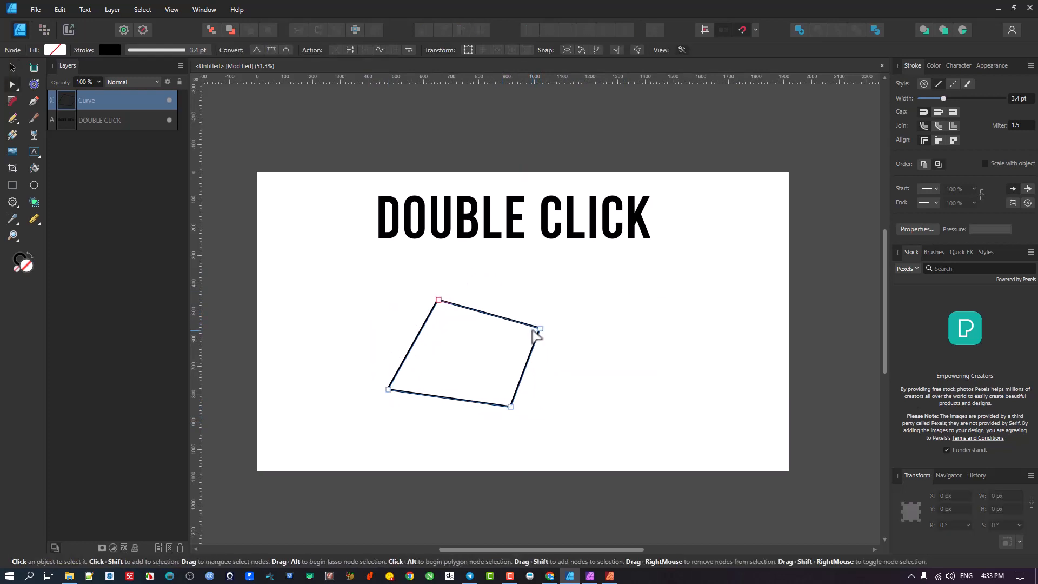
drag(540, 329, 556, 317)
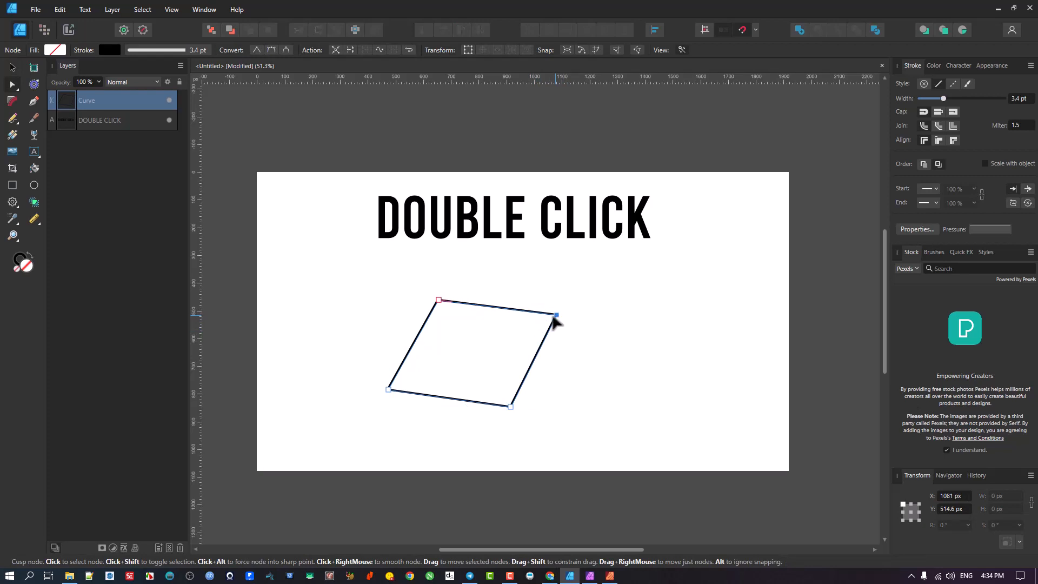
key(v)
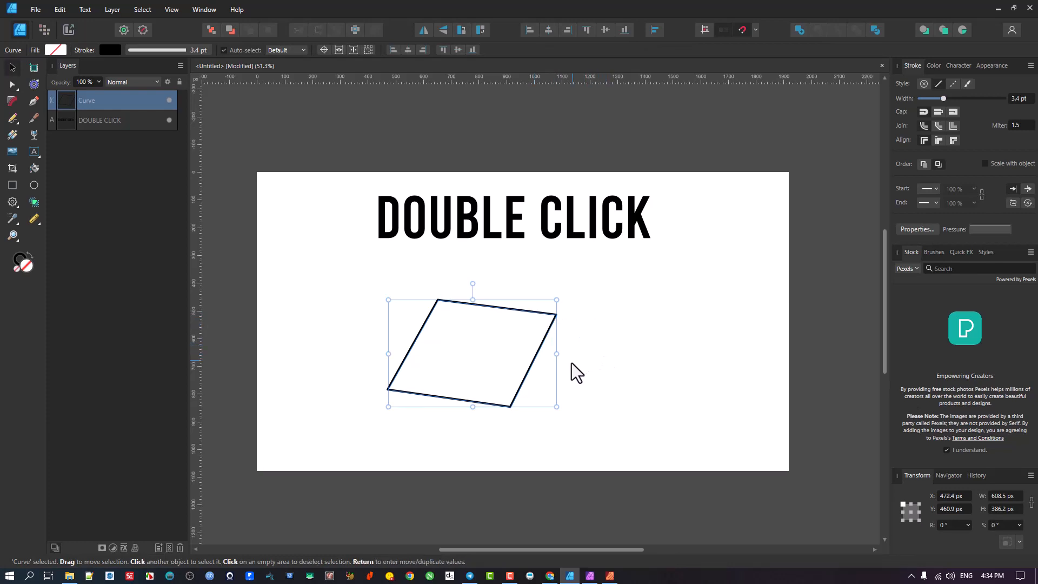
Step: Reposition the four-sided shape and drag its bottom corner node downward in node editing
drag(397, 320, 415, 326)
double_click(363, 313)
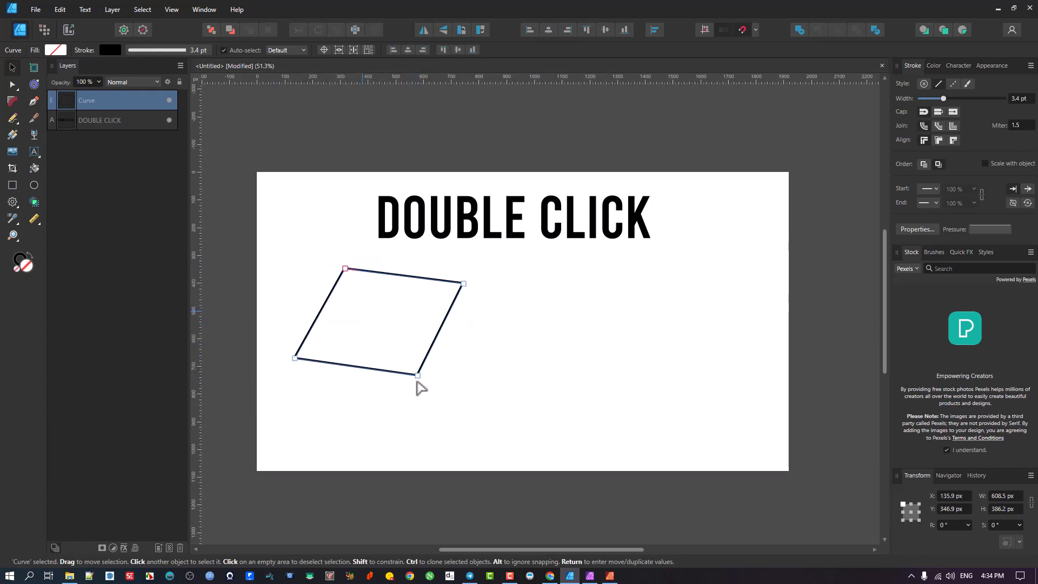
drag(418, 375, 422, 431)
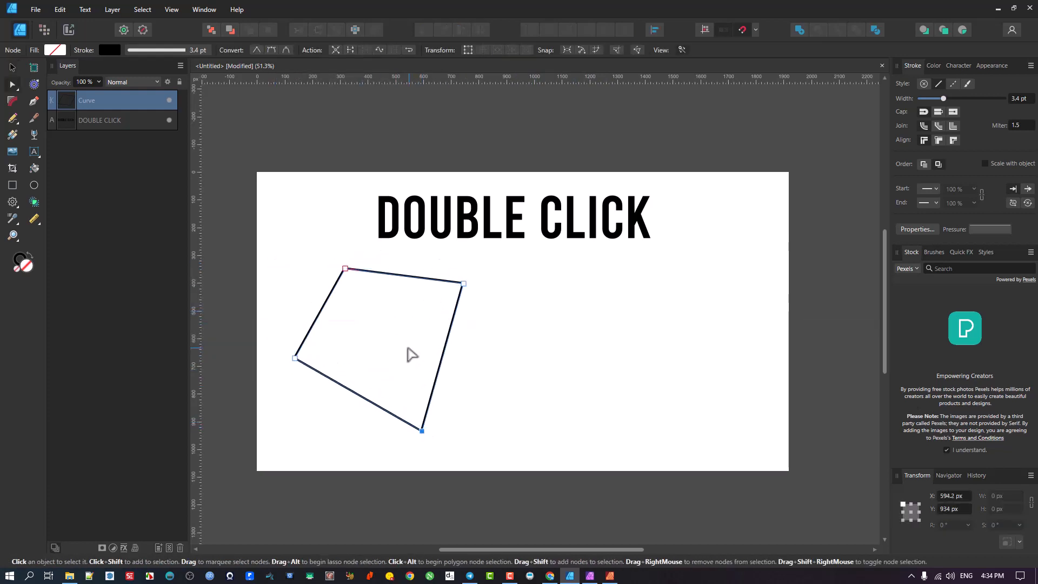
click(409, 354)
key(v)
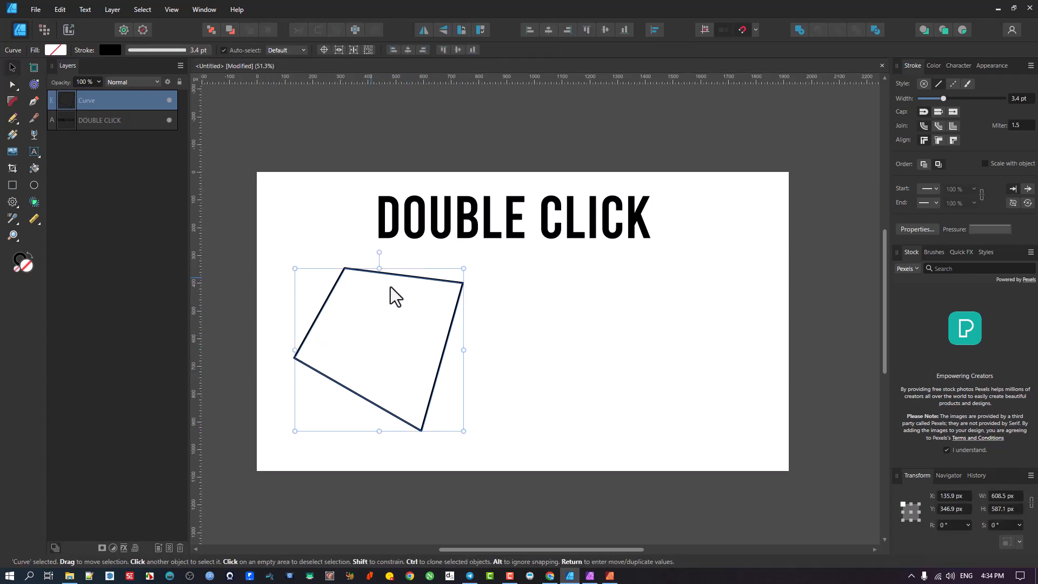
mouse_move(394, 294)
mouse_down()
mouse_move(482, 323)
mouse_move(390, 309)
mouse_up()
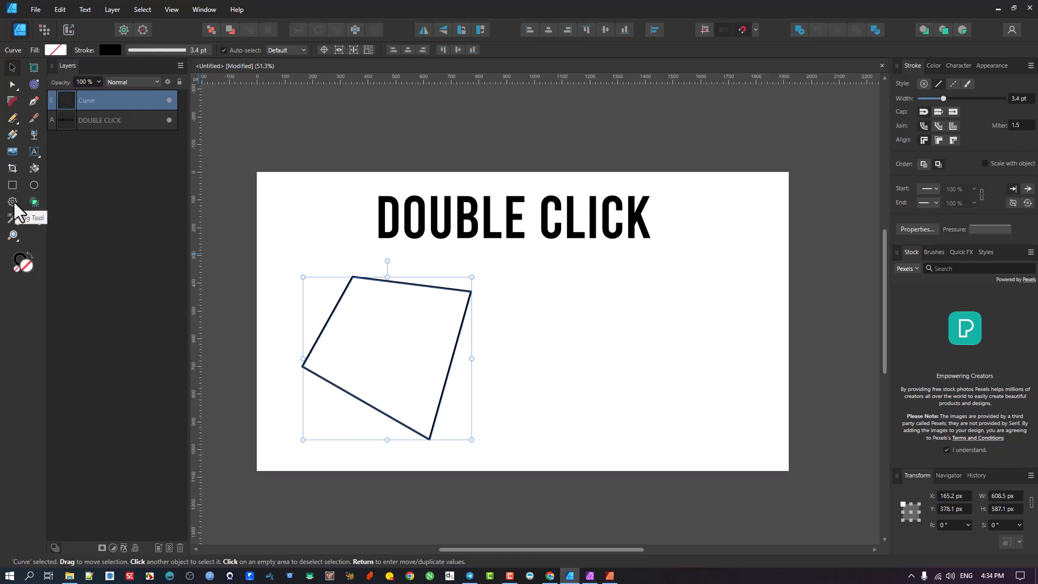
Step: Draw an ellipse about 443 × 431 px to the right of the shape and nudge it slightly left
click(35, 184)
drag(552, 302, 672, 420)
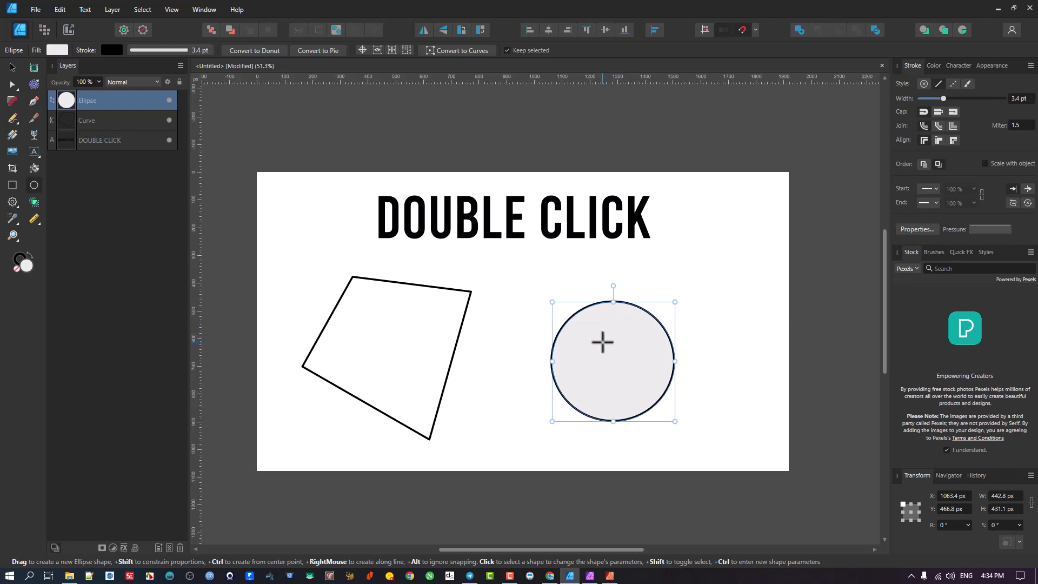
key(v)
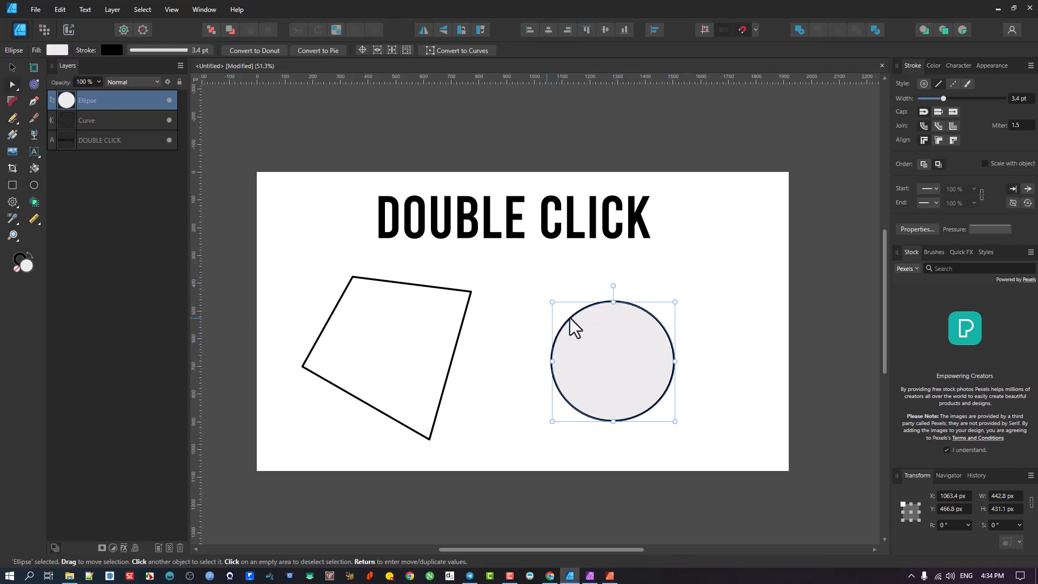
drag(573, 323, 593, 336)
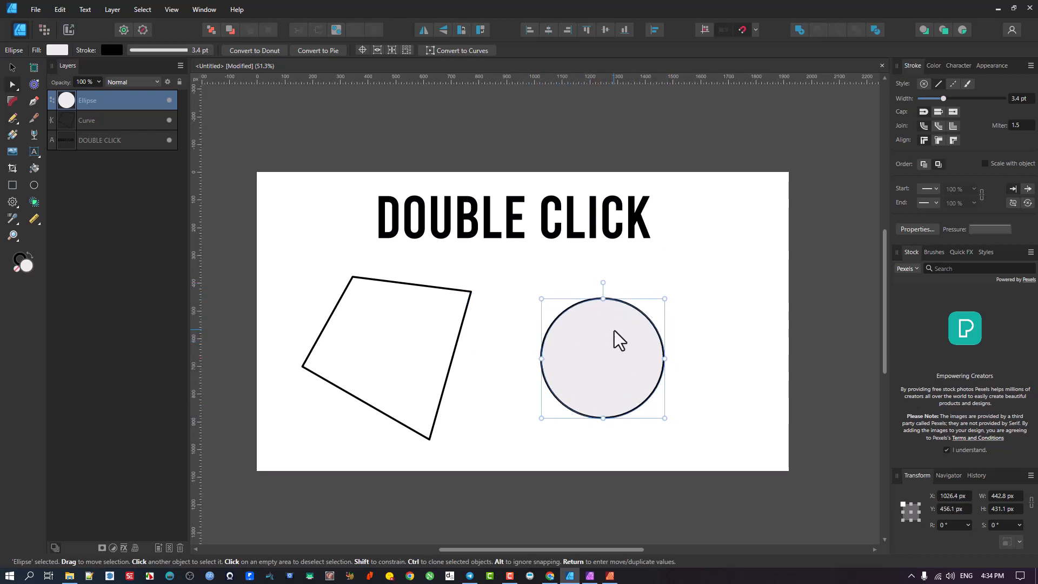
Step: Double-click the four-sided curve and the ellipse to test switching between node and move editing
click(401, 284)
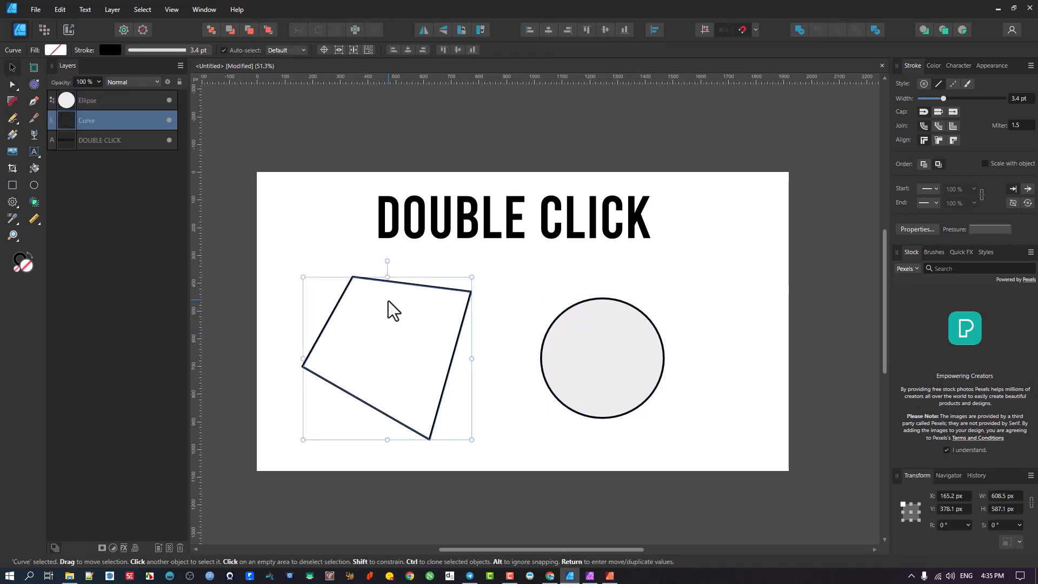
double_click(388, 301)
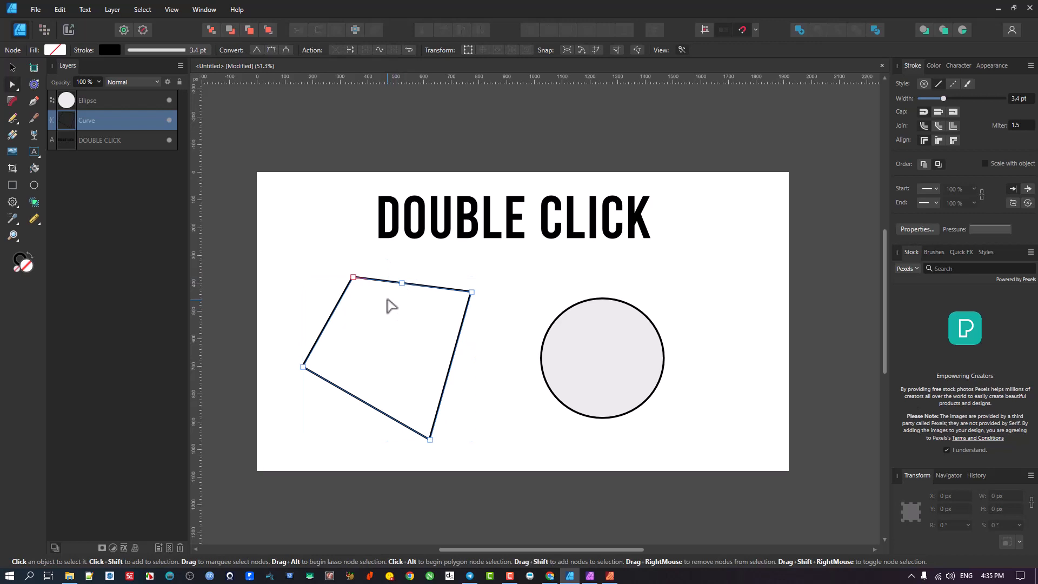
key(v)
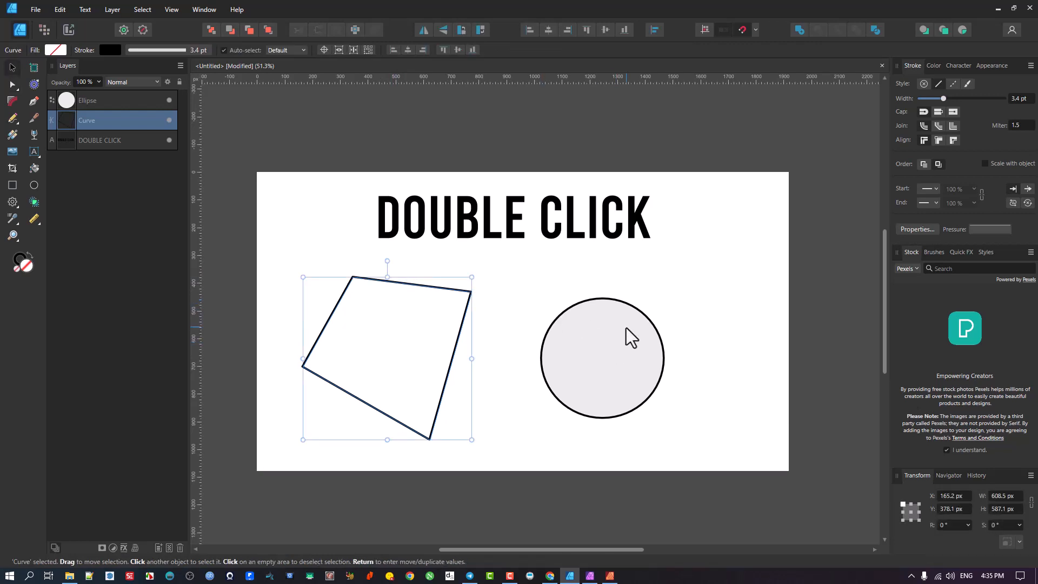
double_click(608, 311)
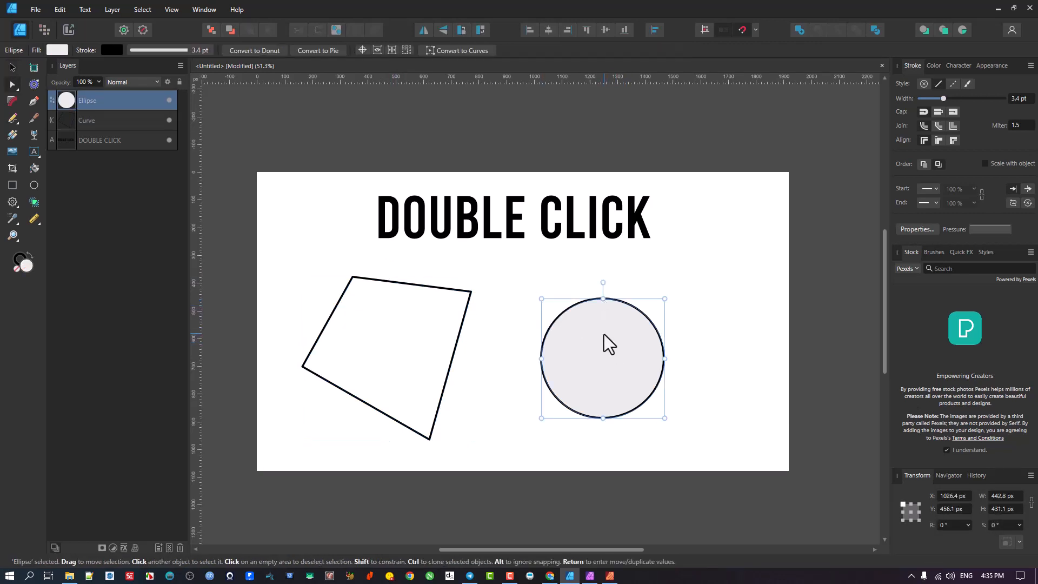
key(v)
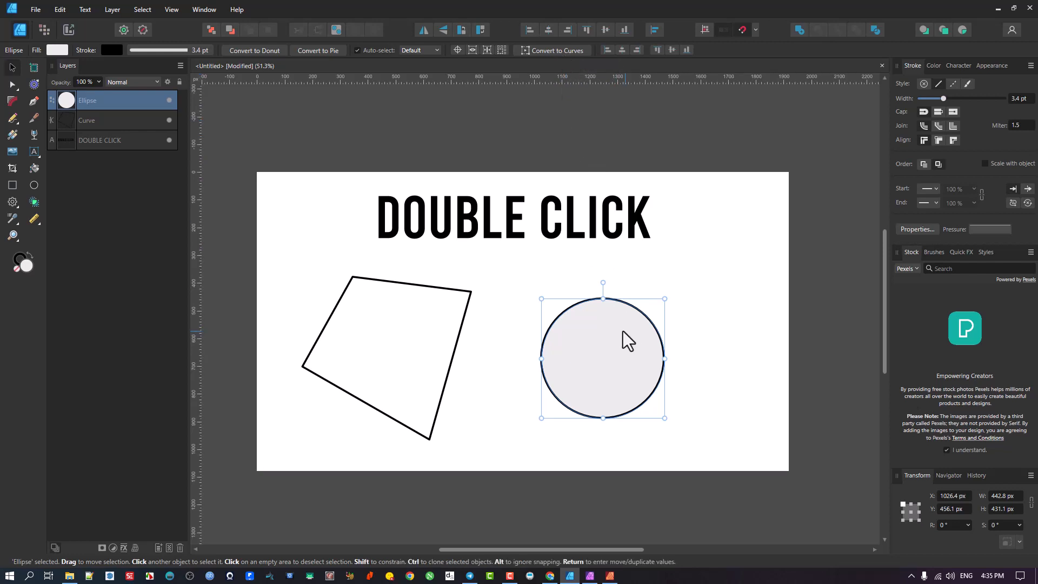
Step: Convert the ellipse to curves and move it slightly up and left
click(563, 47)
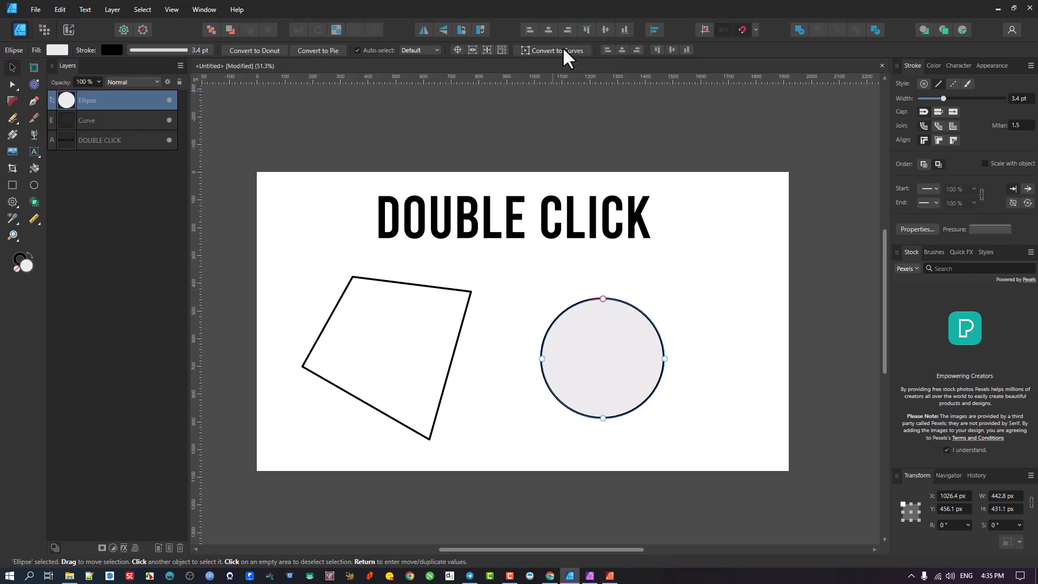
double_click(601, 351)
drag(553, 332, 586, 329)
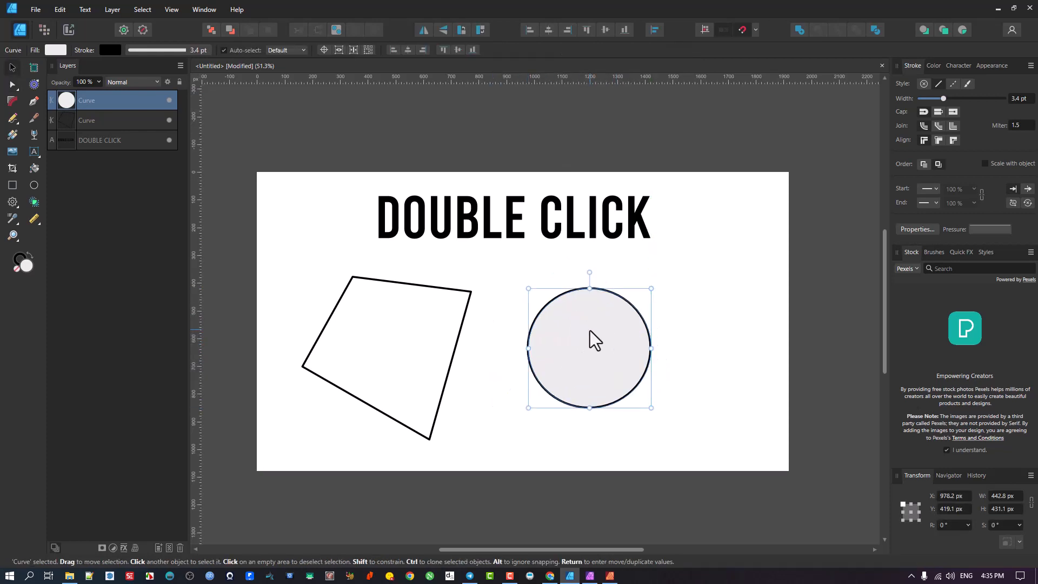
Step: Double-click the converted circle to toggle node editing, then select each shape in turn
double_click(589, 331)
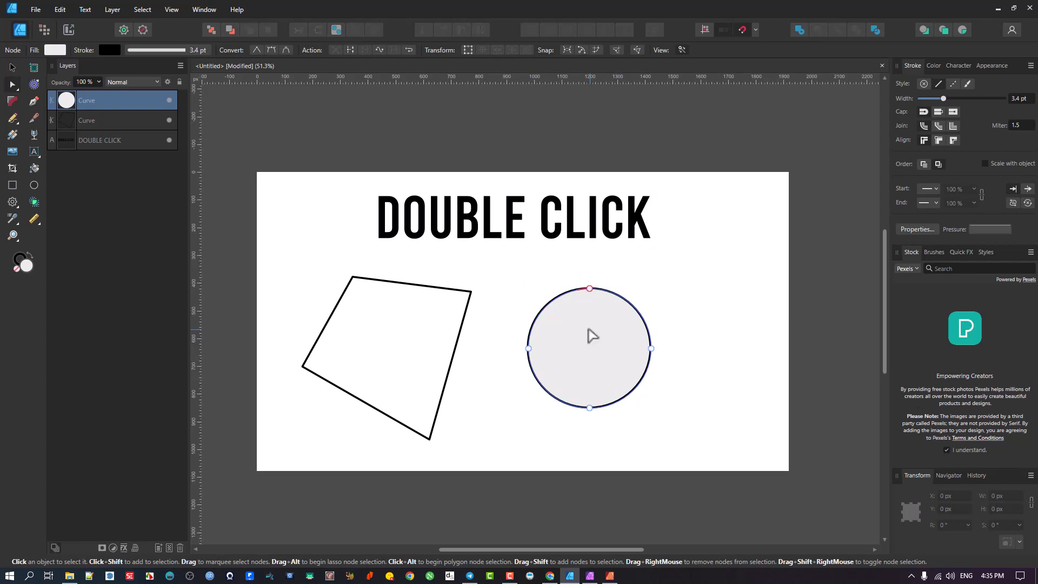
double_click(587, 329)
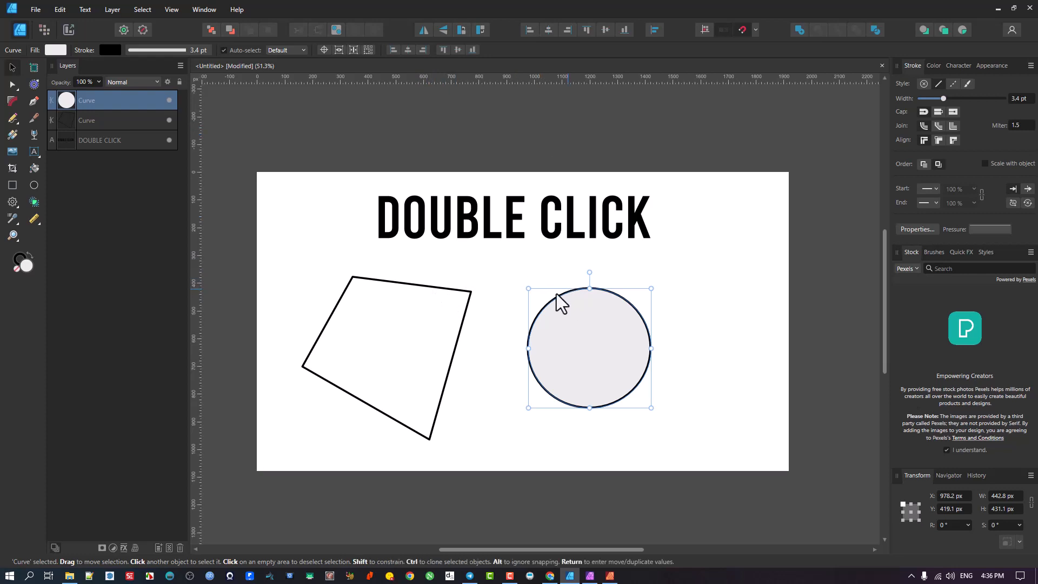
click(471, 300)
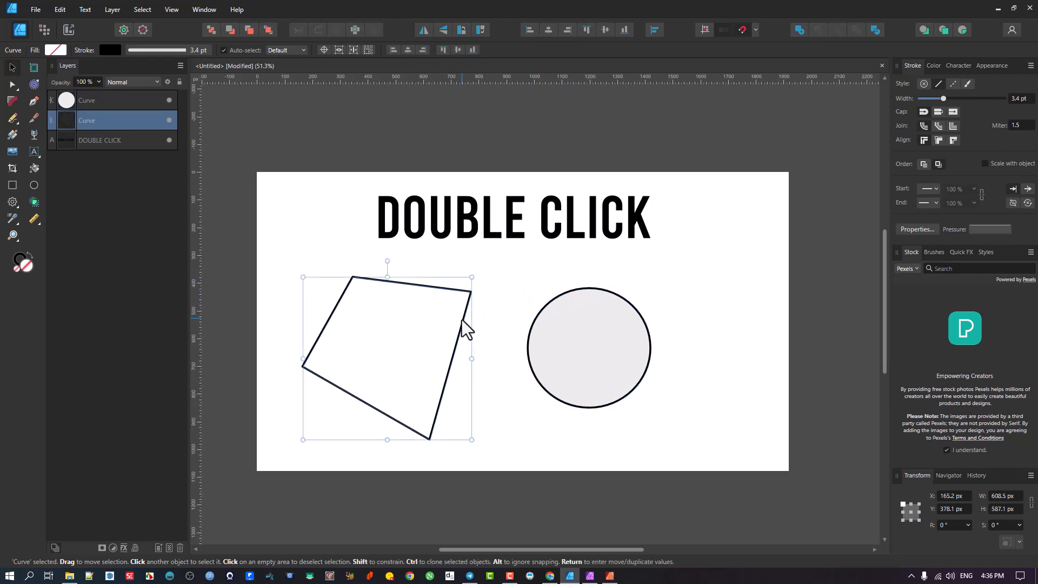
click(567, 356)
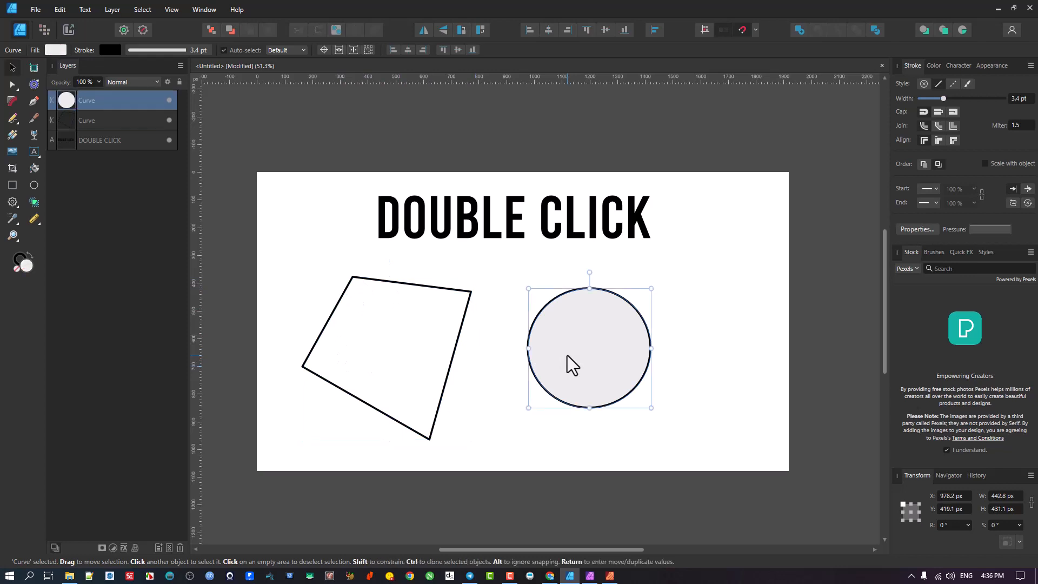
Step: Draw a small ellipse about 213 × 219 px near the canvas's upper right corner
click(33, 185)
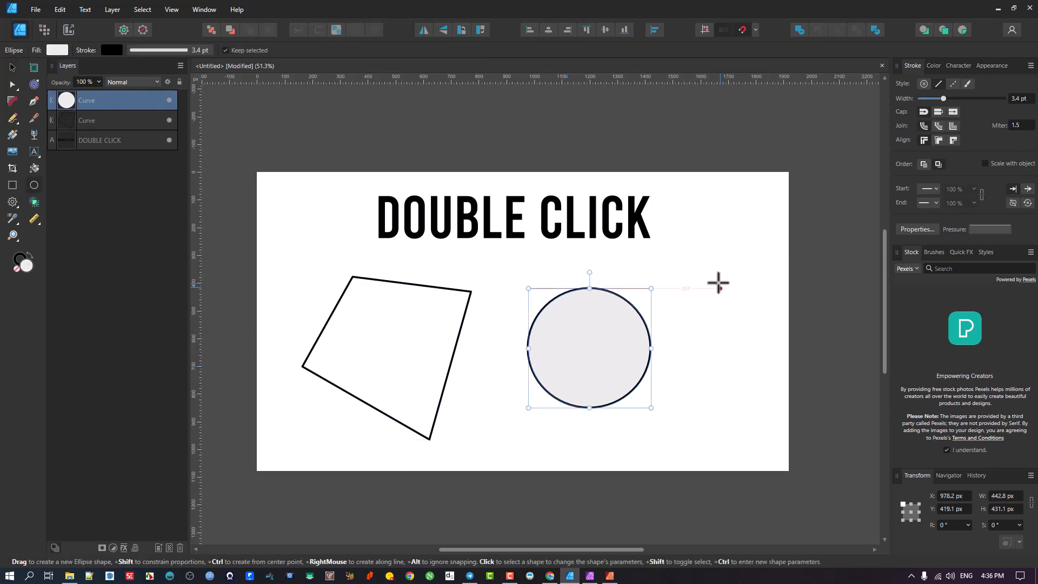
drag(704, 253, 763, 314)
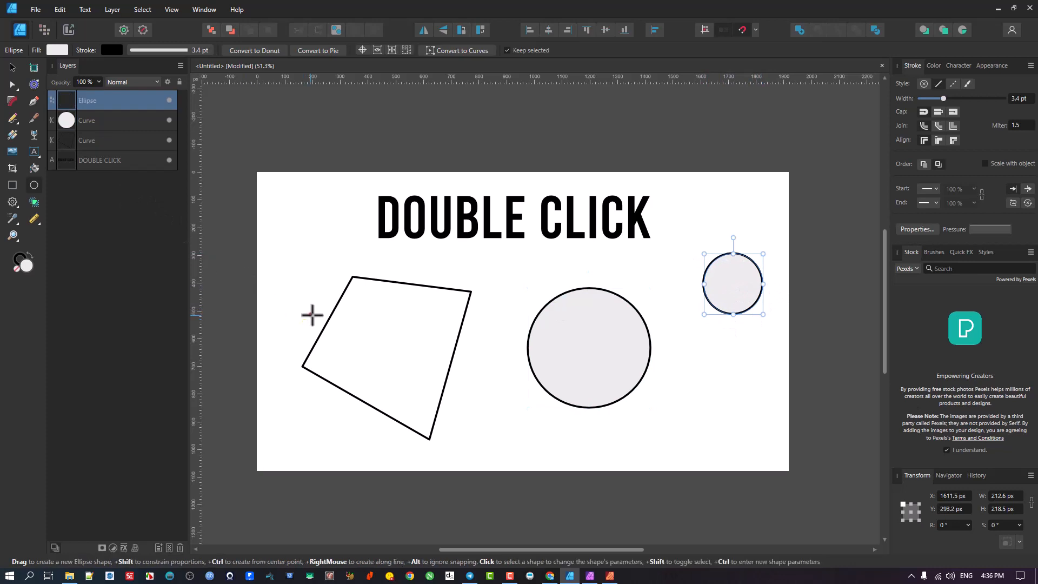
double_click(377, 327)
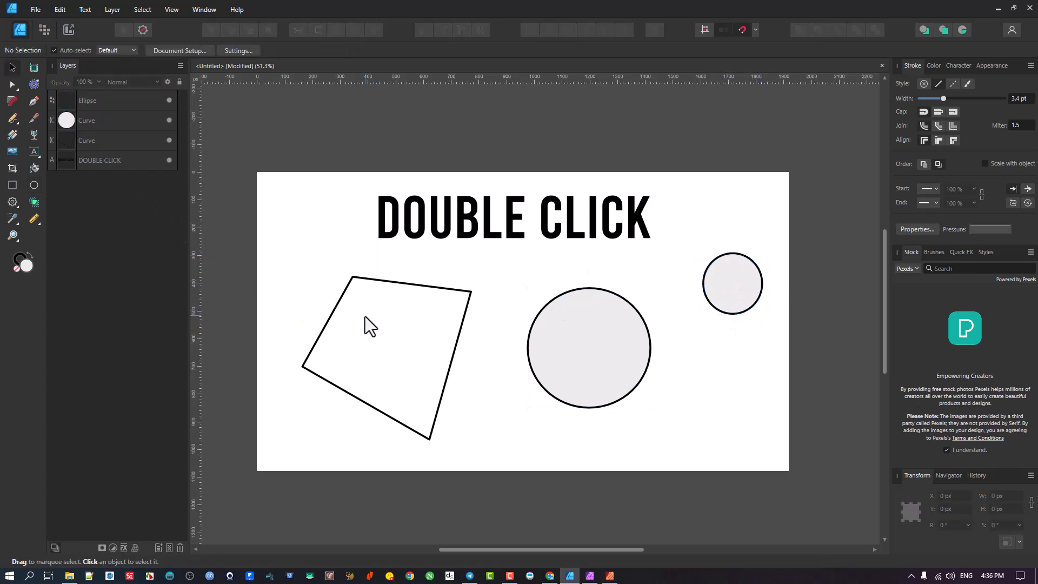
Step: Select the small ellipse and convert it to curves
click(385, 280)
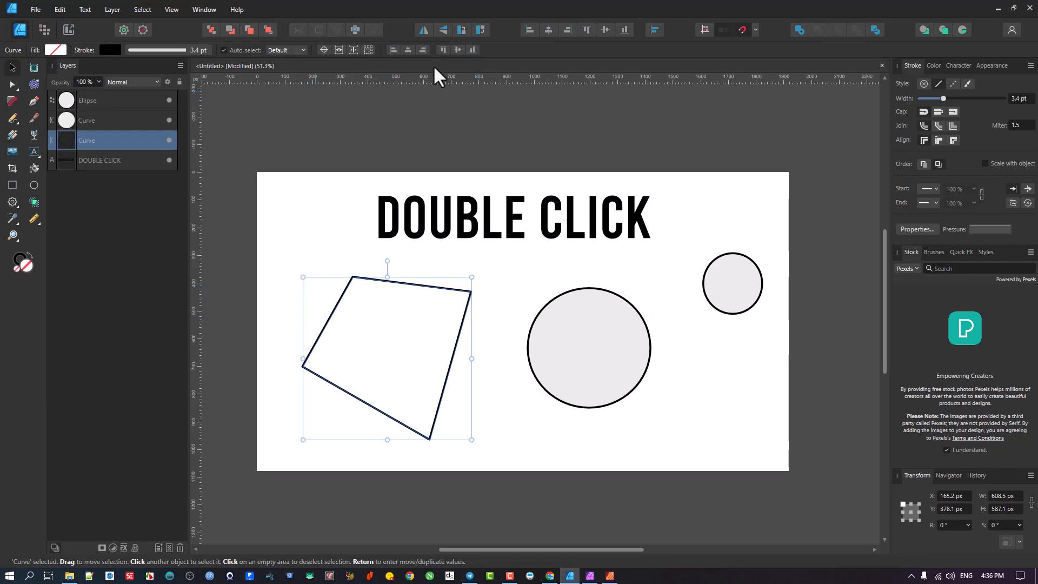
click(587, 315)
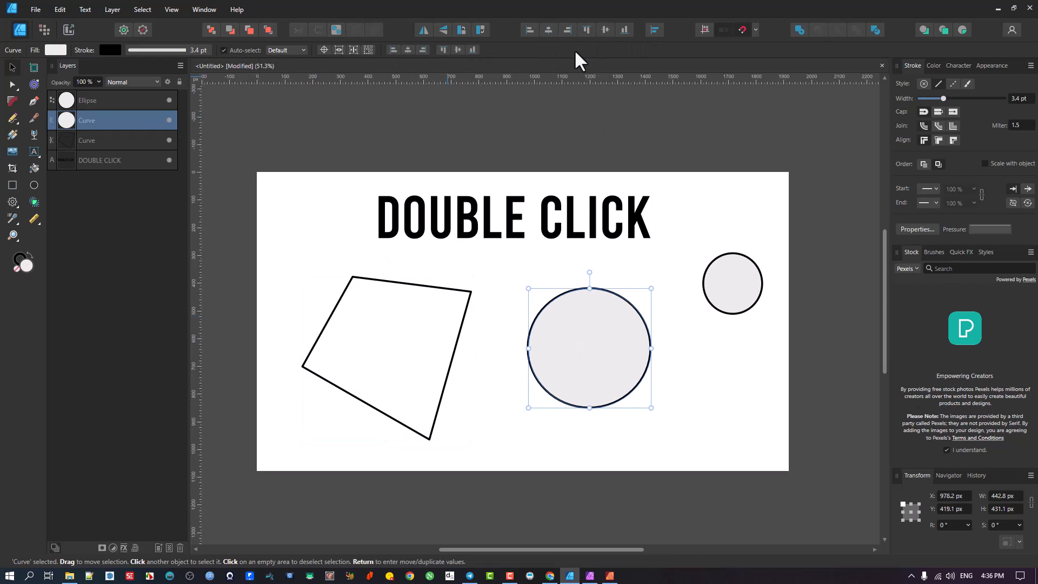
click(713, 272)
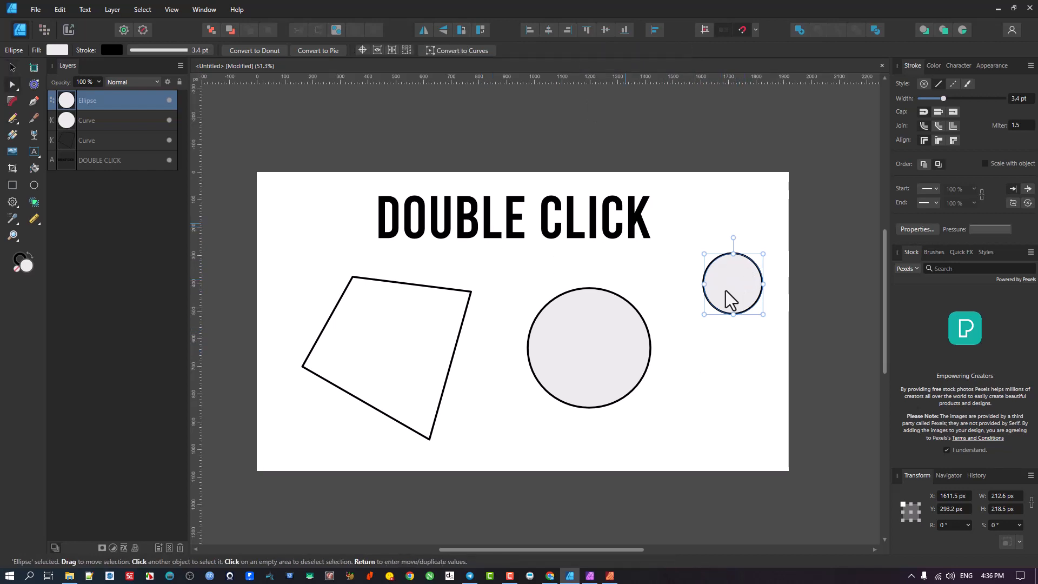
click(449, 49)
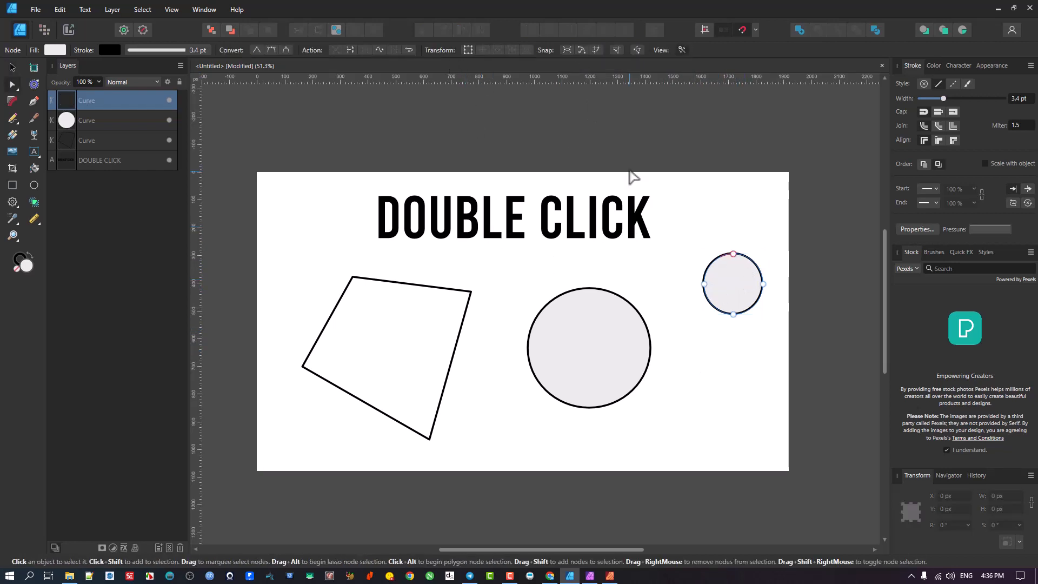
Step: Double-click the converted small circle repeatedly to toggle between node and move editing
double_click(734, 281)
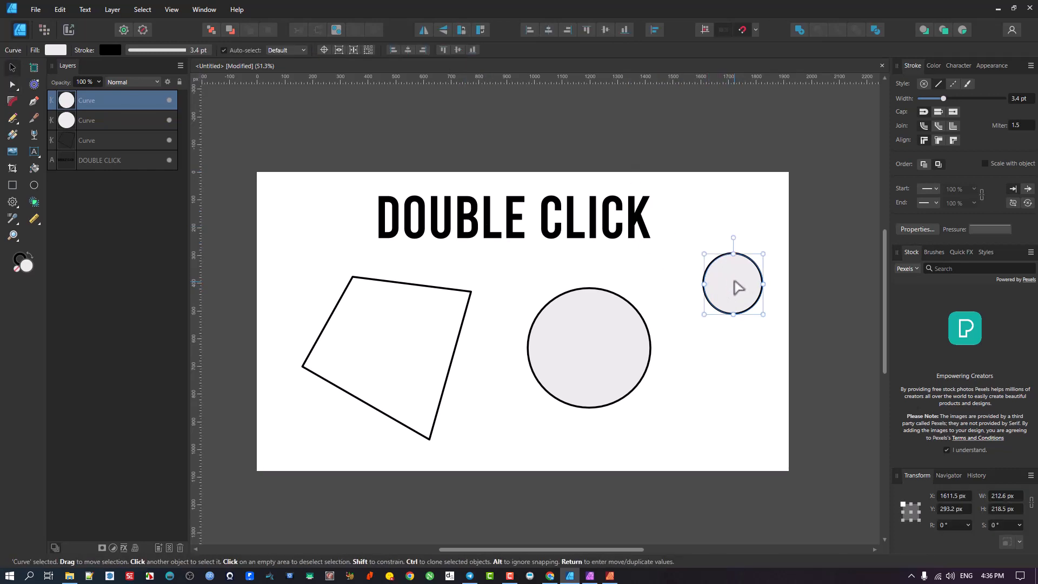
double_click(734, 282)
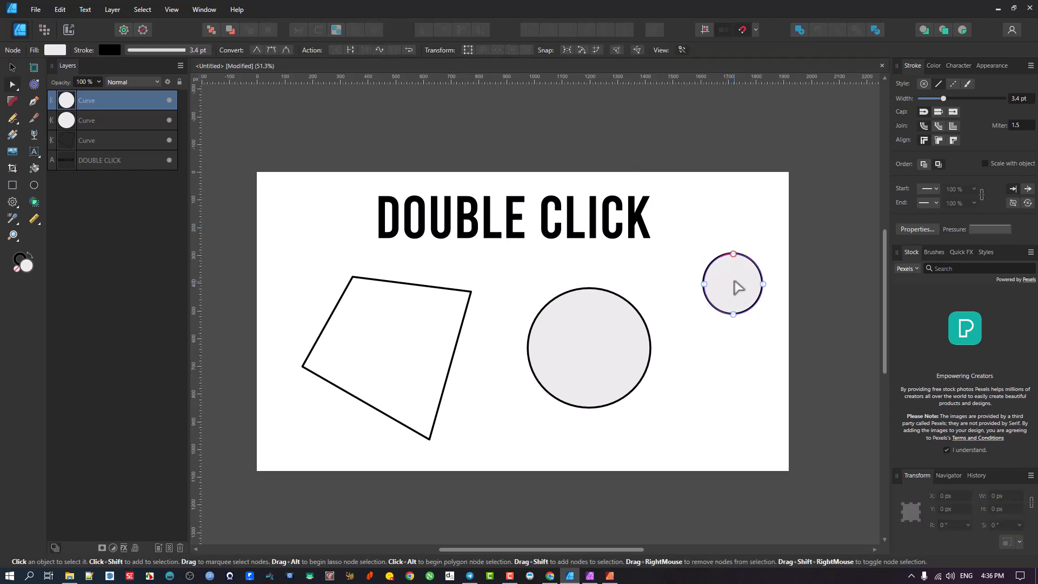
double_click(738, 286)
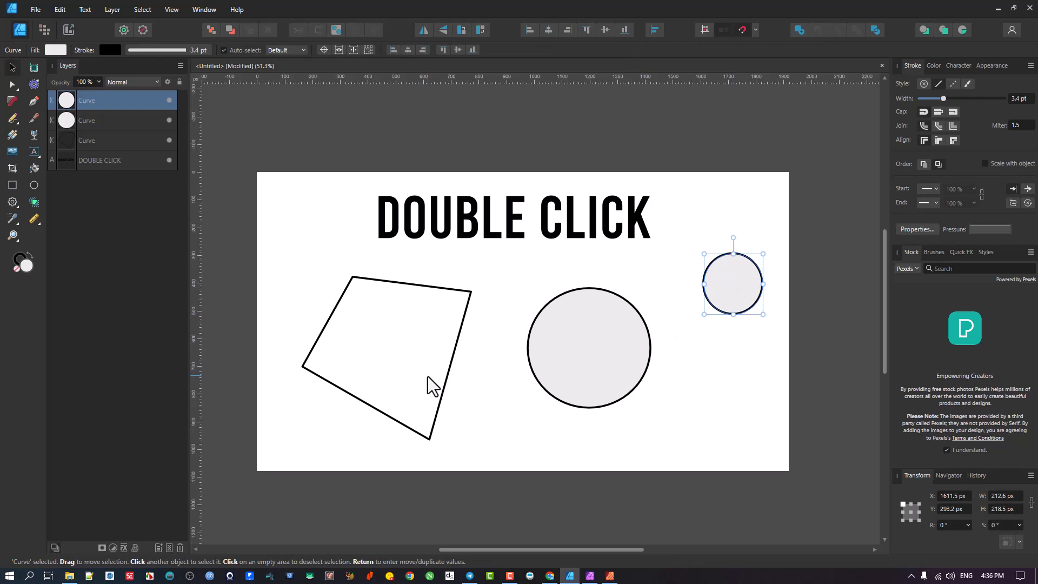